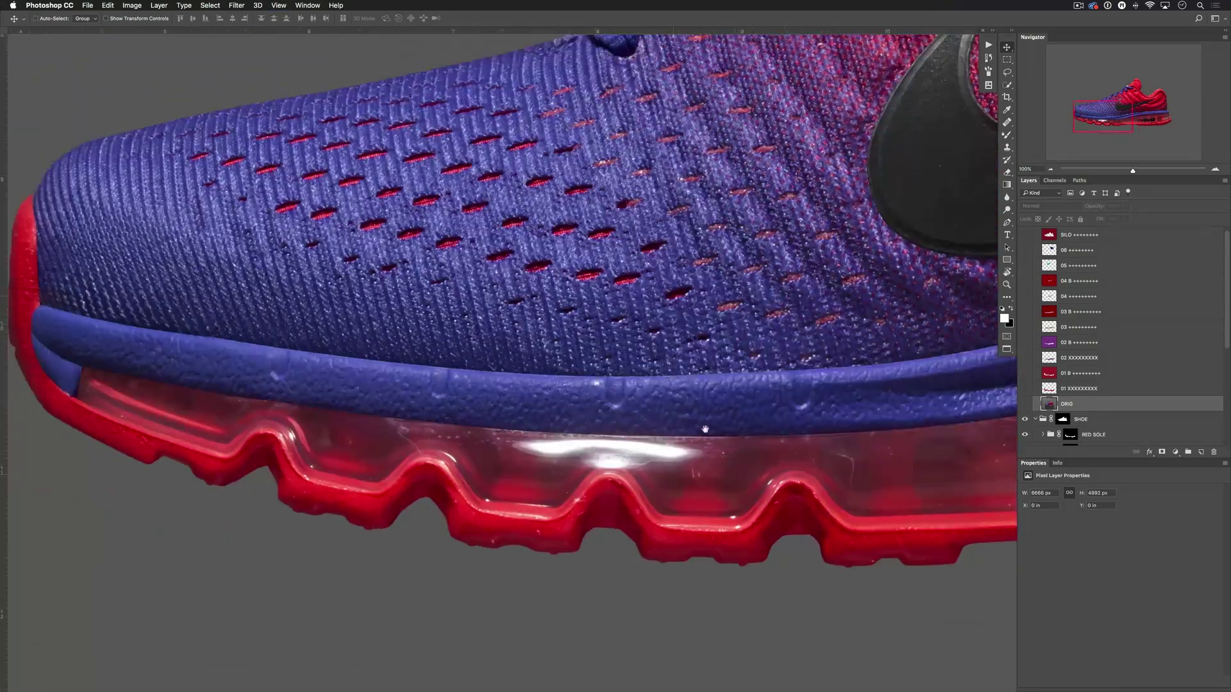
Step: Pan the view to inspect the shoe's knit toe and translucent red air sole up close
drag(314, 550, 483, 381)
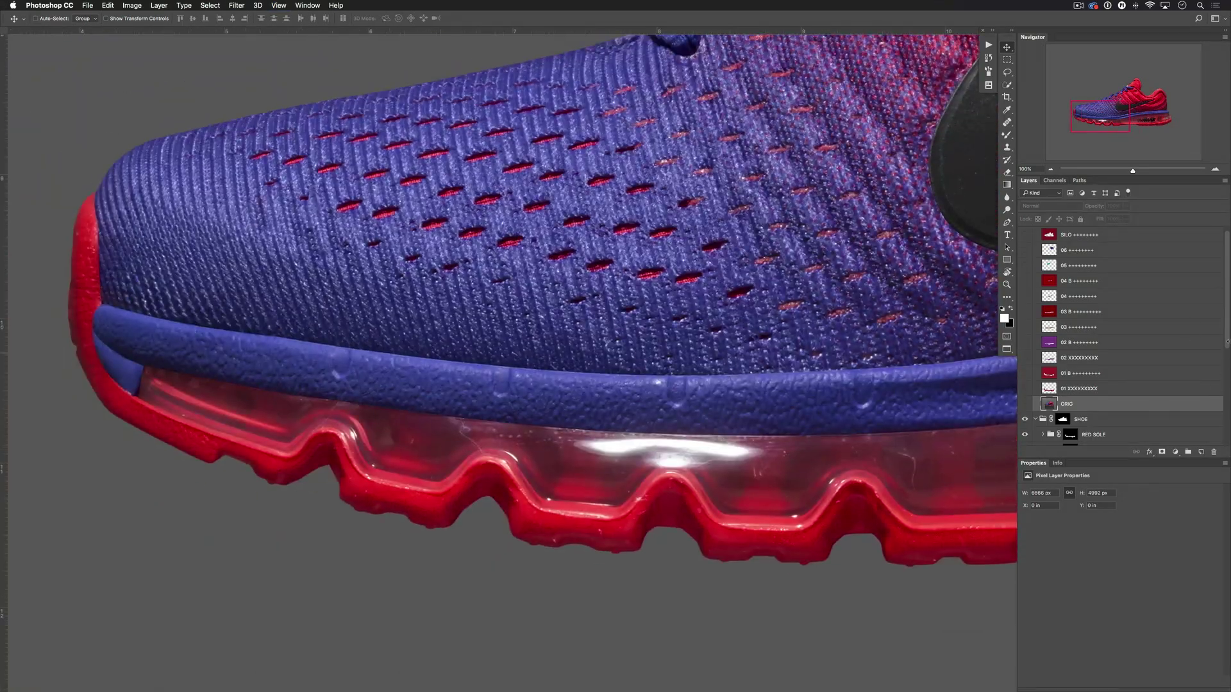